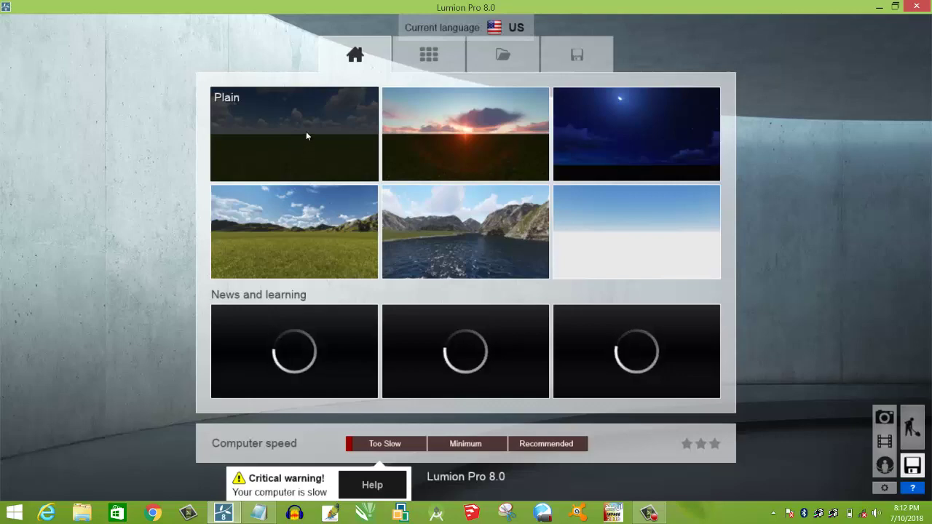
Start a new scene from the Plain template and place an African_Lily_Orange flower on the grass
{"action": "left_click", "coordinate": [306, 136]}
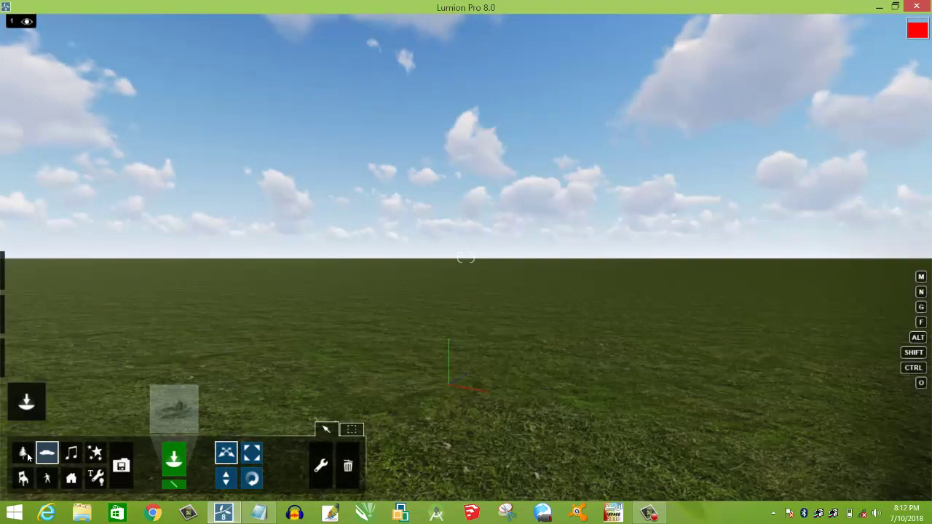
{"action": "left_click", "coordinate": [24, 453]}
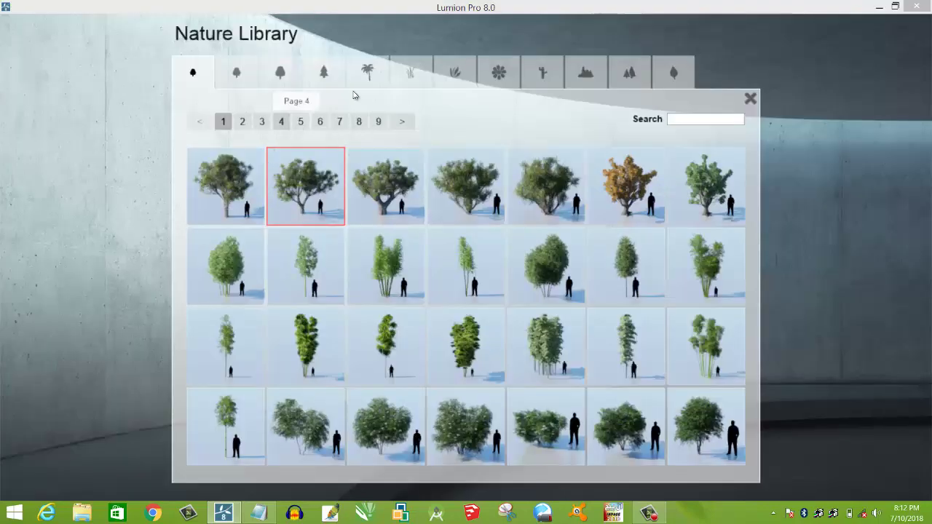
{"action": "left_click", "coordinate": [366, 71]}
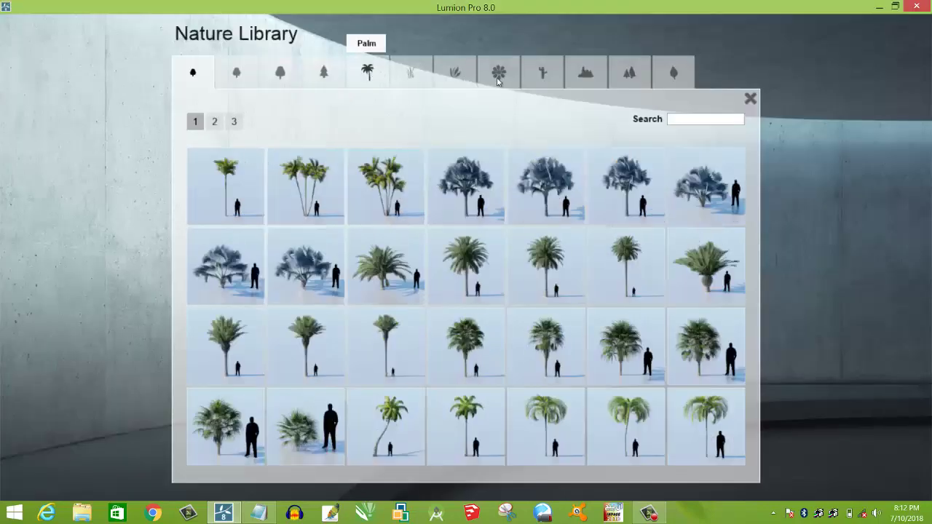
{"action": "left_click", "coordinate": [501, 73]}
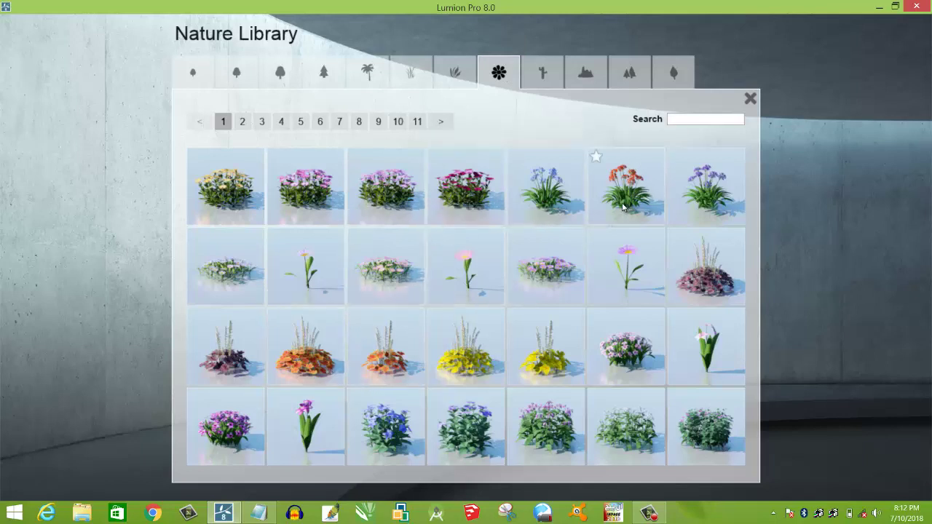
{"action": "left_click", "coordinate": [353, 395]}
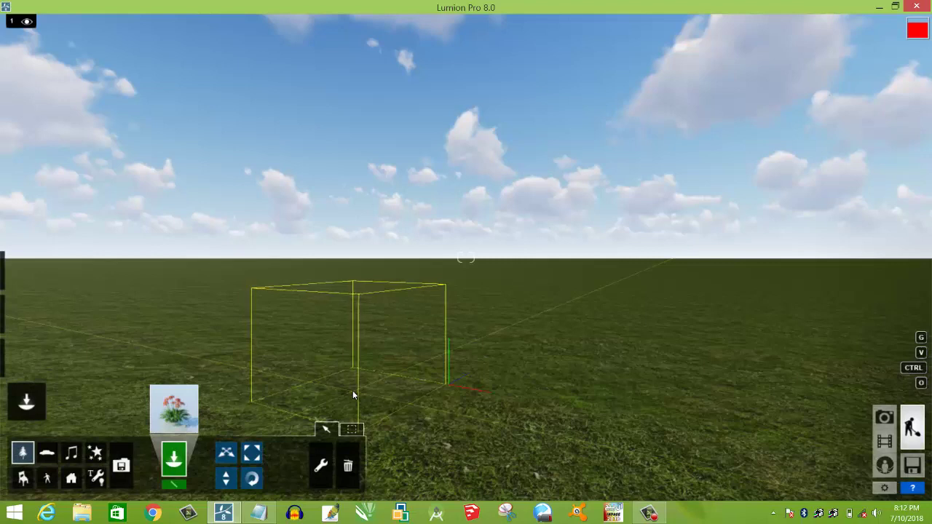
{"action": "left_click", "coordinate": [366, 384]}
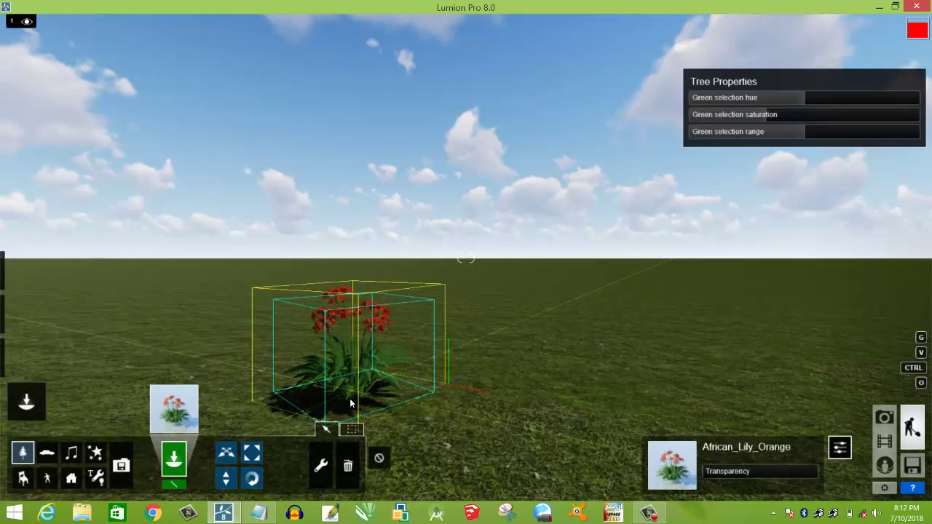
Choose Alumroot_Yellow_01 from the flower library and place it on the grass to the right of the orange lily
{"action": "left_click", "coordinate": [177, 410]}
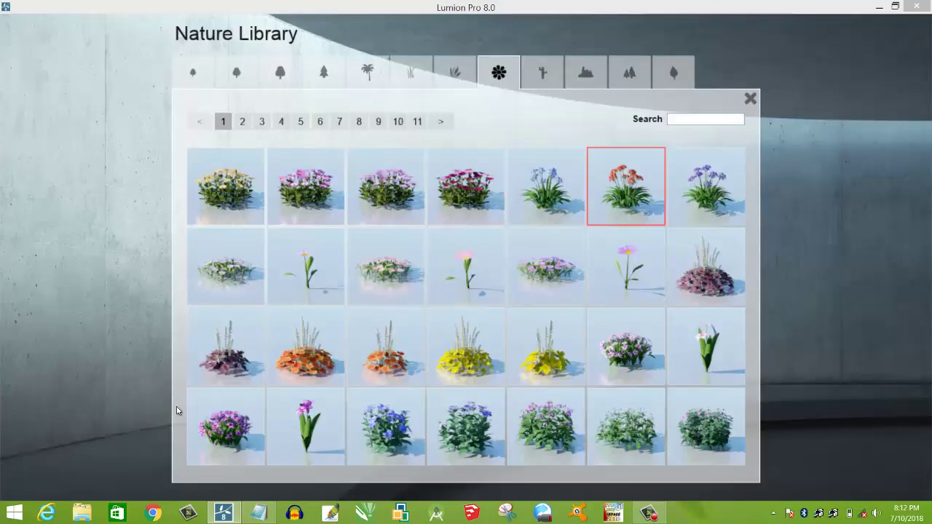
{"action": "left_click", "coordinate": [467, 367]}
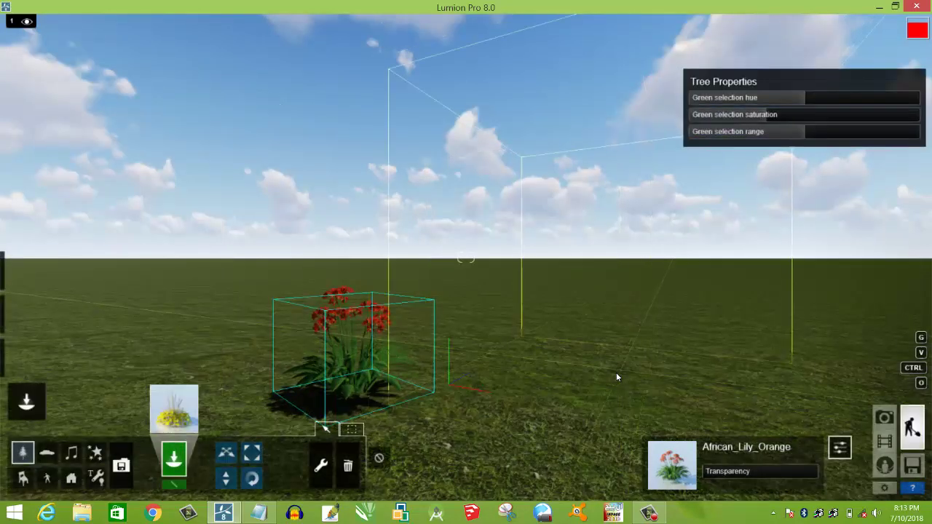
{"action": "left_click", "coordinate": [616, 377]}
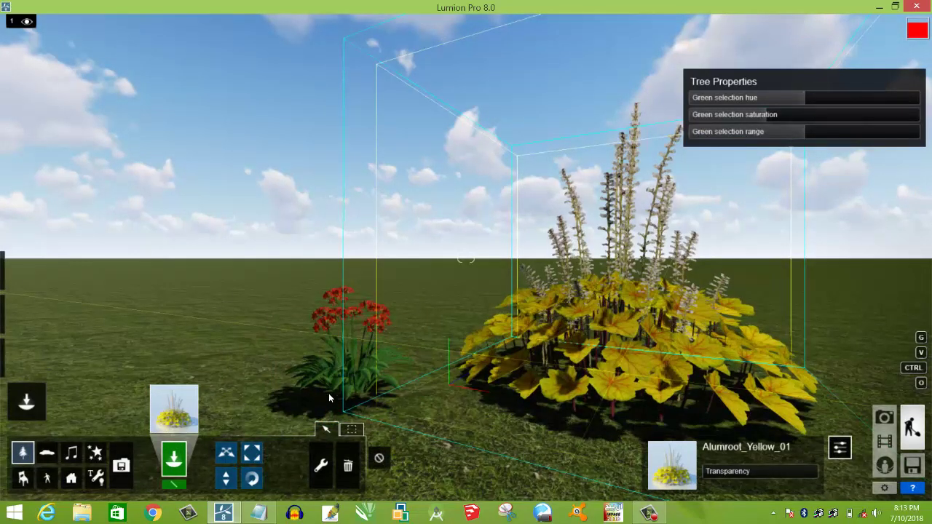
Scale up the orange lily until it stands taller than the yellow alumroot
{"action": "key", "text": "m"}
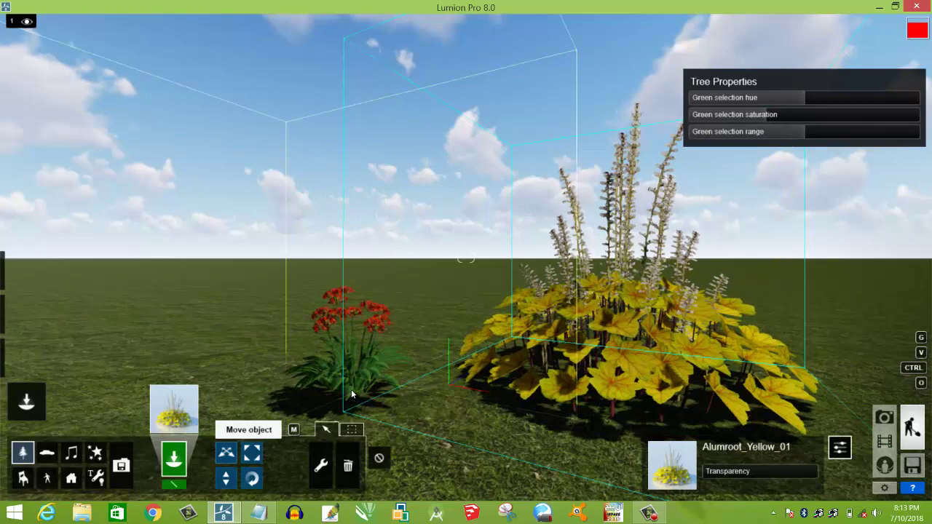
{"action": "key", "text": "l"}
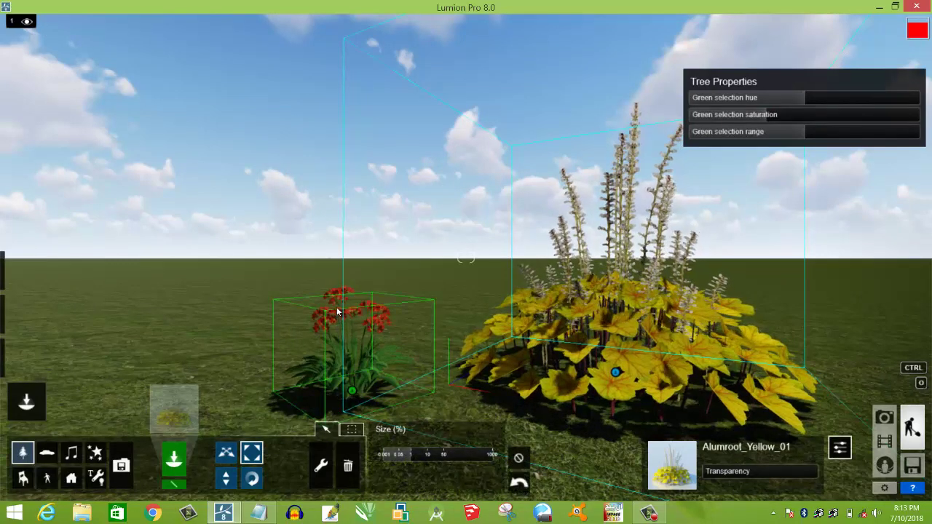
{"action": "left_click_drag", "start_coordinate": [337, 307], "coordinate": [383, 326]}
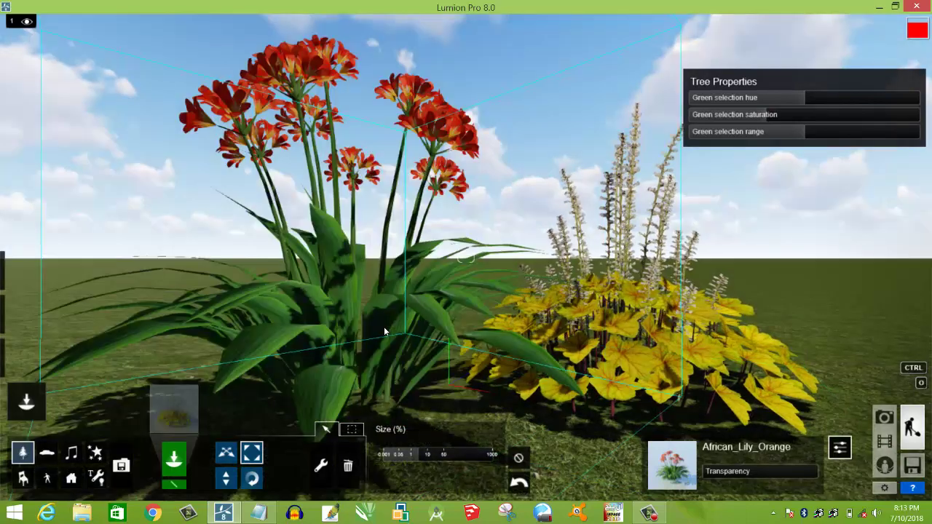
Move the enlarged orange lily to the left, well clear of the yellow alumroot
{"action": "scroll", "coordinate": [384, 326], "scroll_direction": "down", "scroll_amount": 3}
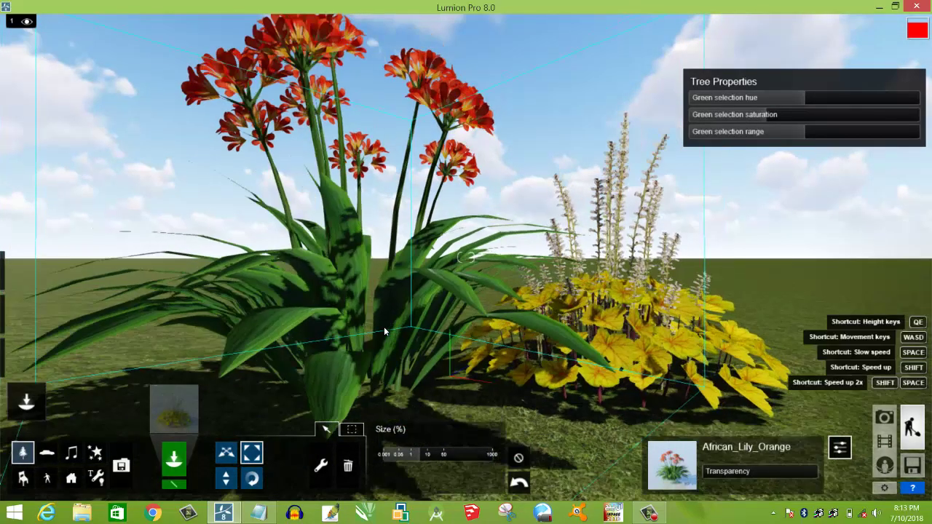
{"action": "scroll", "coordinate": [231, 460], "scroll_direction": "down", "scroll_amount": 1}
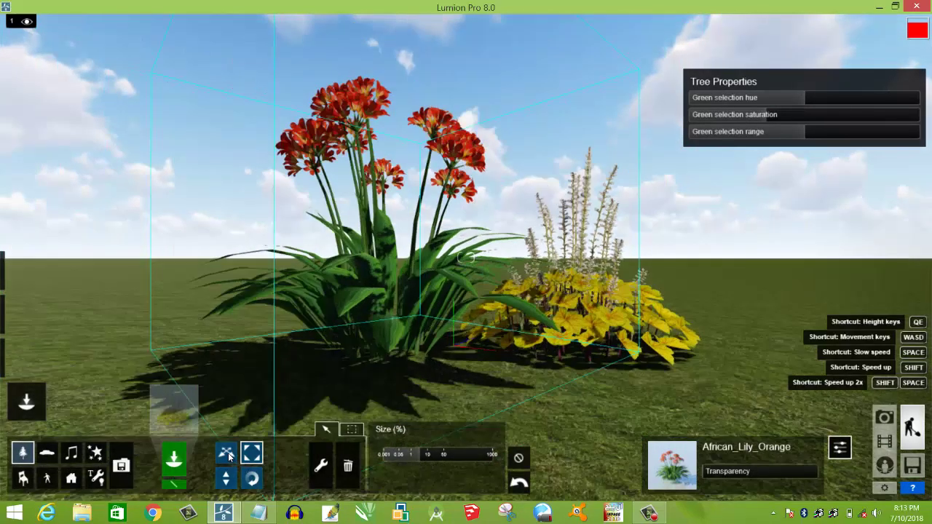
{"action": "scroll", "coordinate": [388, 343], "scroll_direction": "down", "scroll_amount": 1}
{"action": "key", "text": "m"}
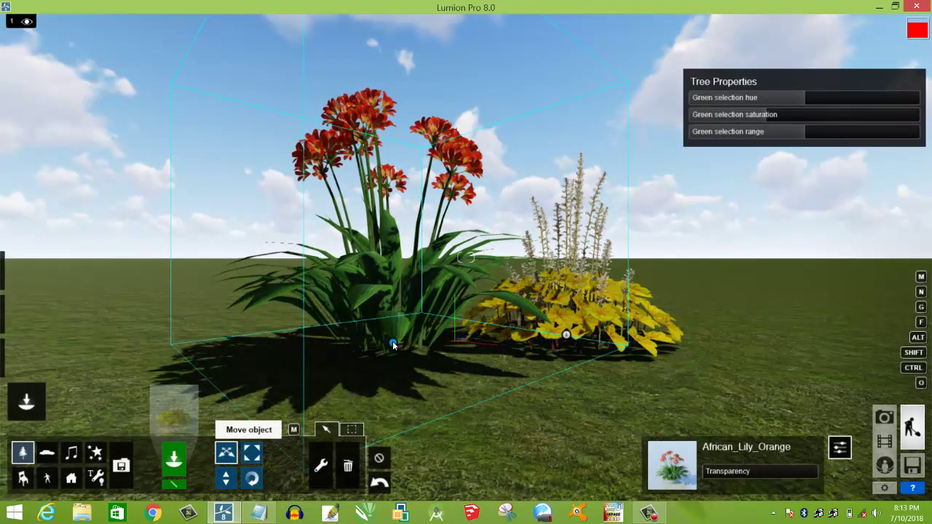
{"action": "left_click", "coordinate": [393, 345]}
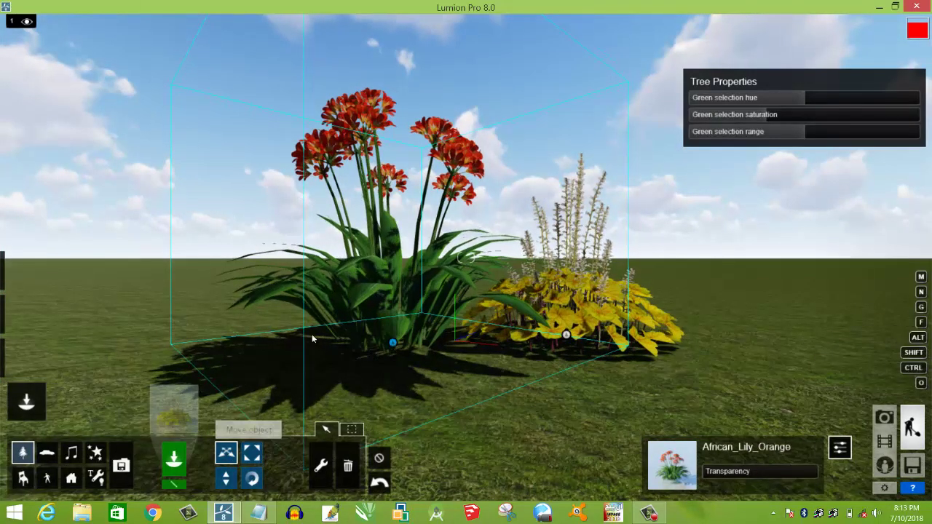
{"action": "left_click_drag", "start_coordinate": [281, 333], "coordinate": [161, 332]}
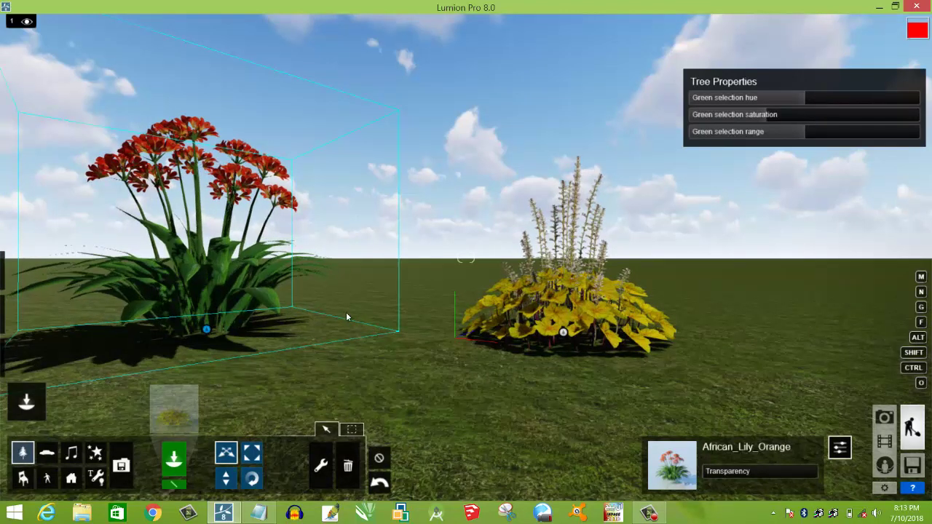
Place another African_Lily_Orange at its default size in the foreground between the large lily and the alumroot
{"action": "left_click", "coordinate": [173, 407]}
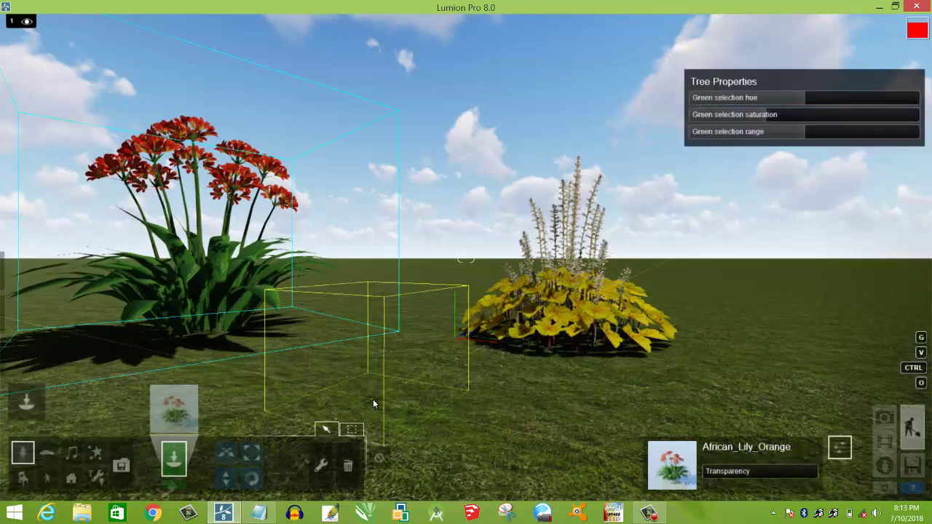
{"action": "left_click", "coordinate": [372, 399]}
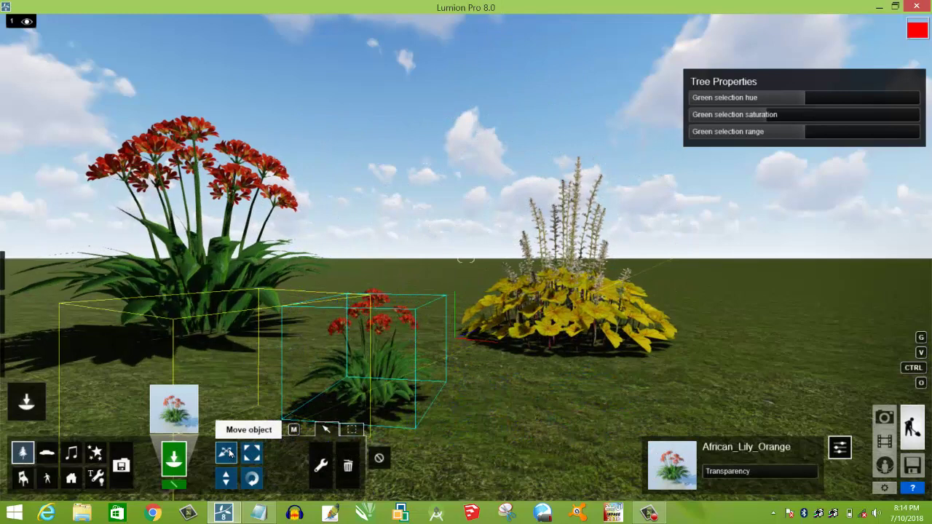
Duplicate the large orange lily by moving a copy about 6.9 ft away, behind the small lily
{"action": "left_click", "coordinate": [225, 452]}
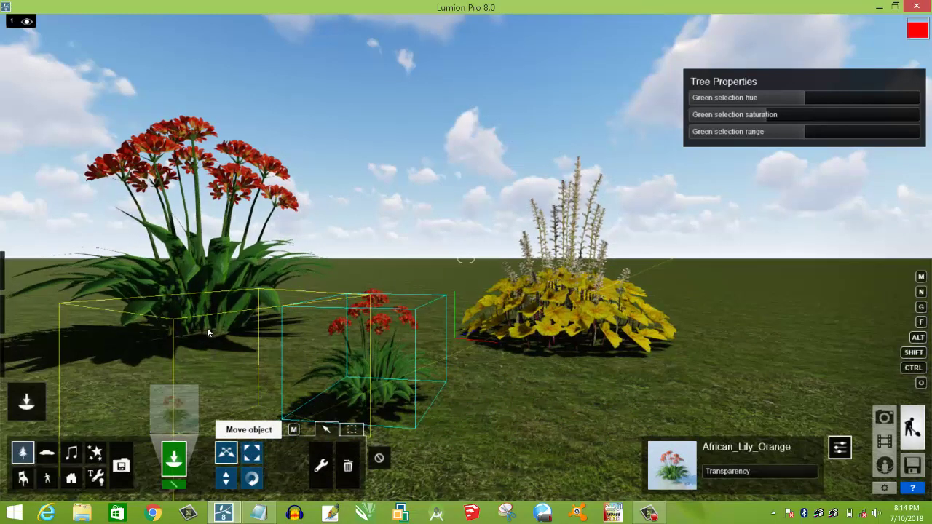
{"action": "left_click", "coordinate": [207, 331]}
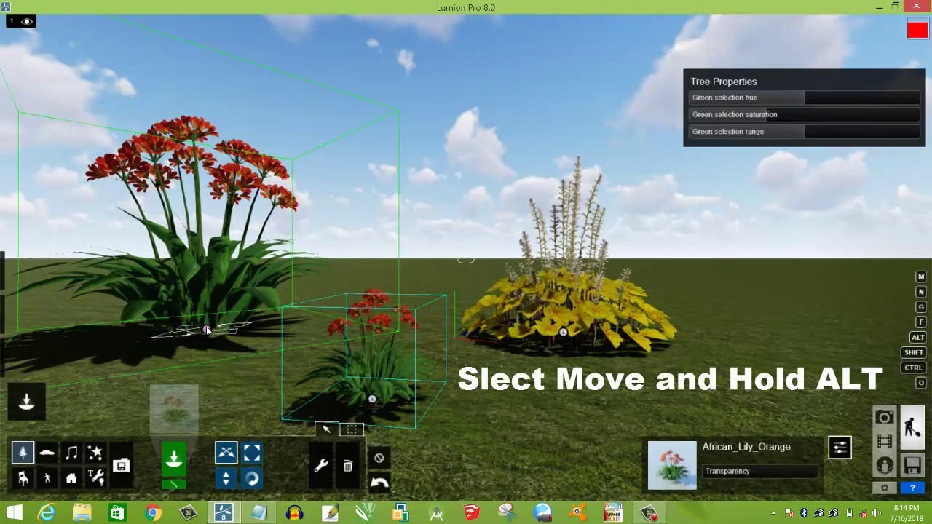
{"action": "left_click", "coordinate": [207, 330]}
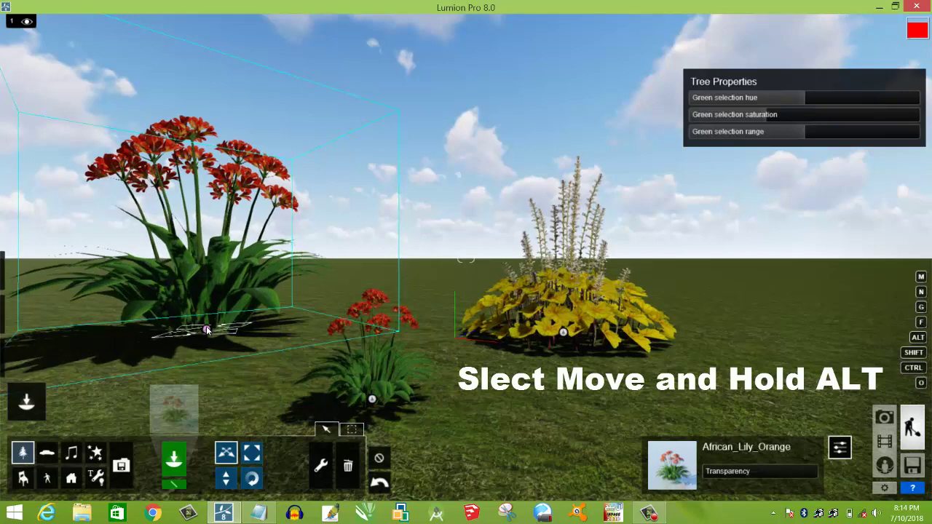
{"action": "key", "text": "alt"}
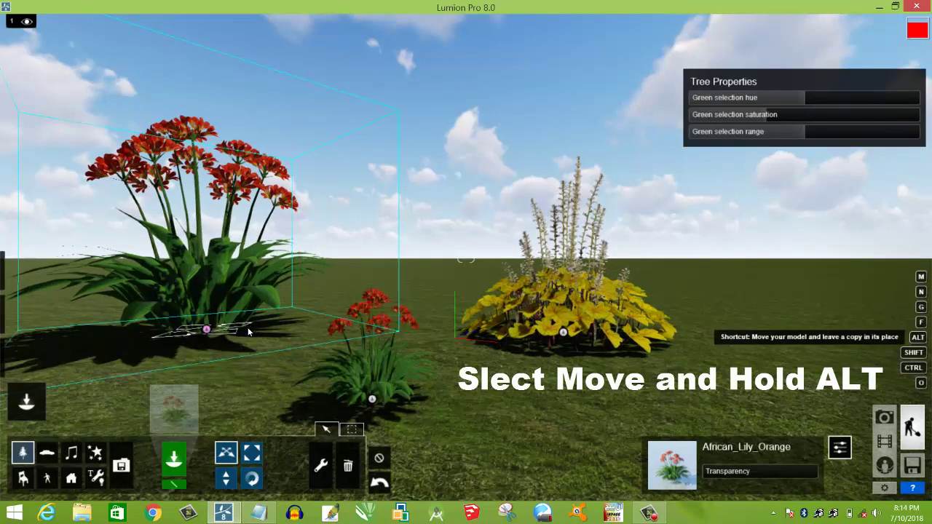
{"action": "left_click_drag", "start_coordinate": [258, 331], "coordinate": [426, 301], "text": "alt"}
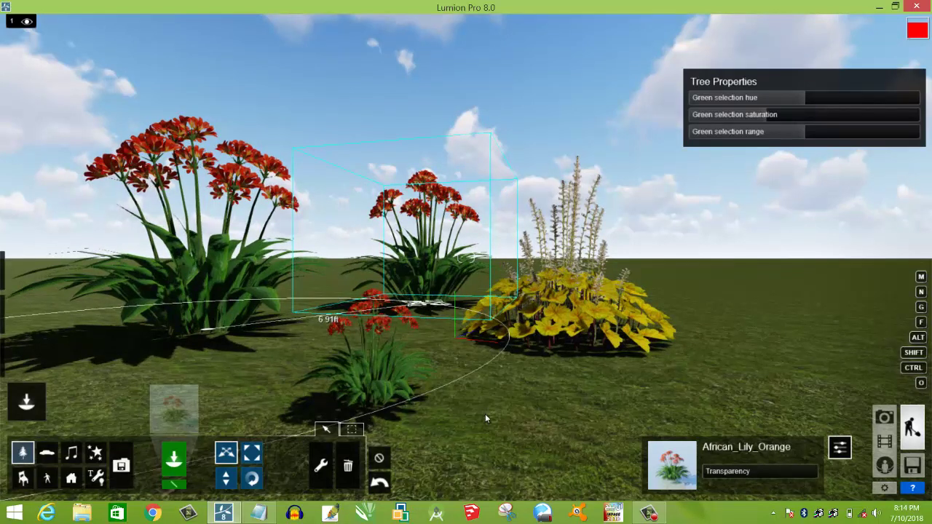
{"action": "key", "text": "alt"}
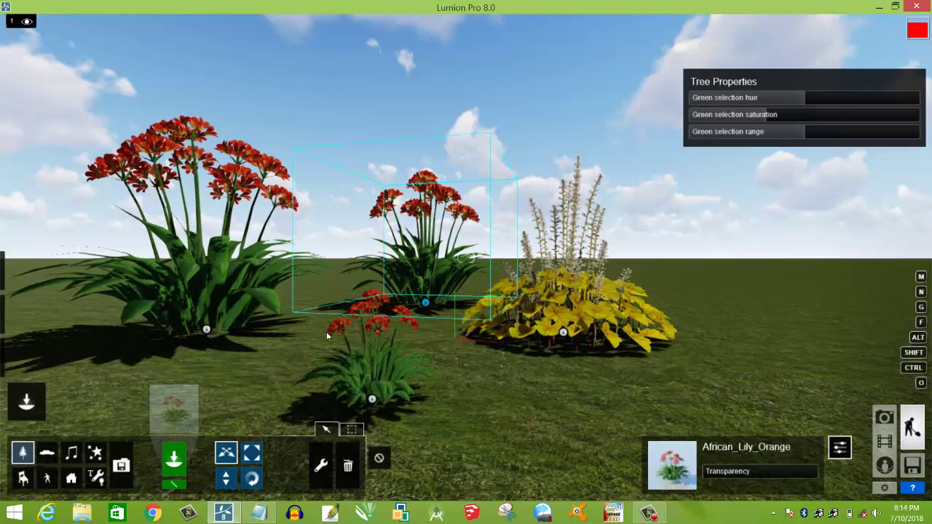
Copy the large orange lily to the far right side of the yellow alumroot
{"action": "left_click", "coordinate": [207, 329]}
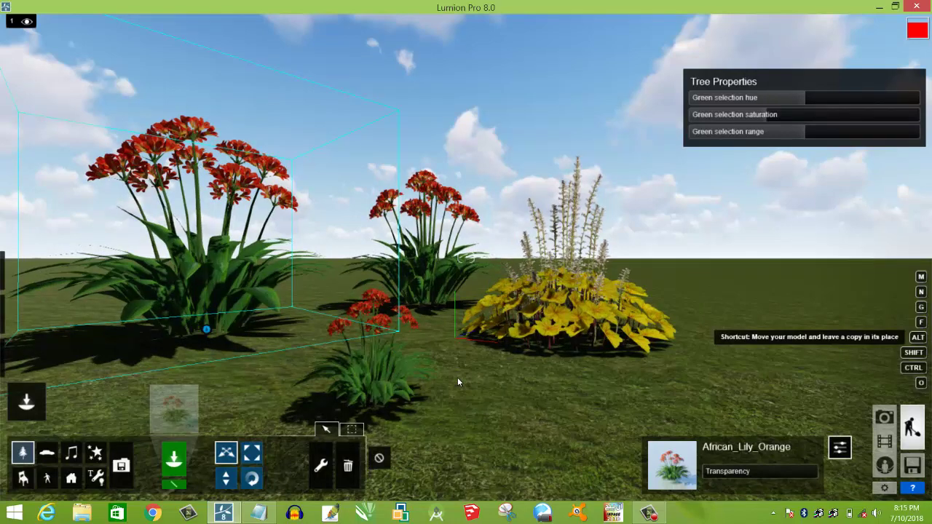
{"action": "left_click_drag", "start_coordinate": [518, 384], "coordinate": [651, 342], "text": "alt"}
Select all five plants together and copy the whole group to a spot behind the originals
{"action": "scroll", "coordinate": [651, 341], "scroll_direction": "down", "scroll_amount": 1}
{"action": "scroll", "coordinate": [651, 341], "scroll_direction": "down", "scroll_amount": 1}
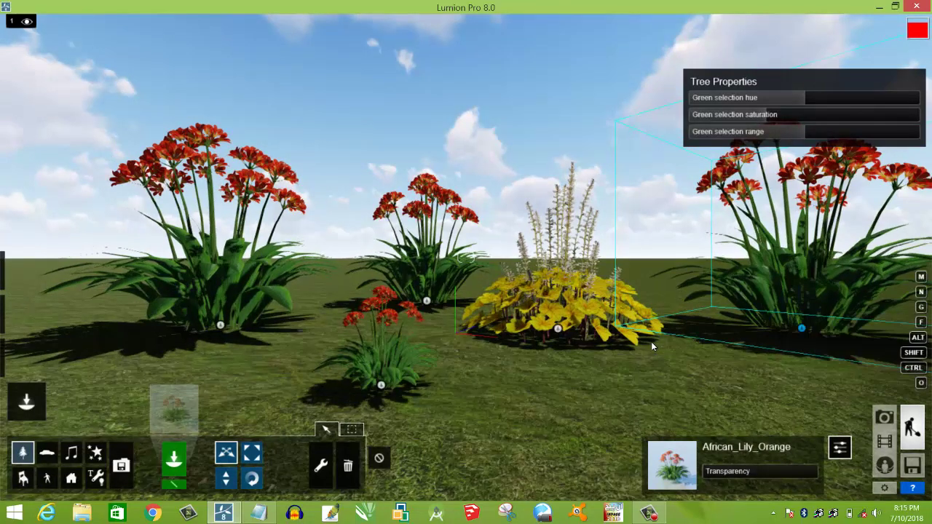
{"action": "scroll", "coordinate": [652, 346], "scroll_direction": "down", "scroll_amount": 1}
{"action": "scroll", "coordinate": [137, 194], "scroll_direction": "down", "scroll_amount": 1}
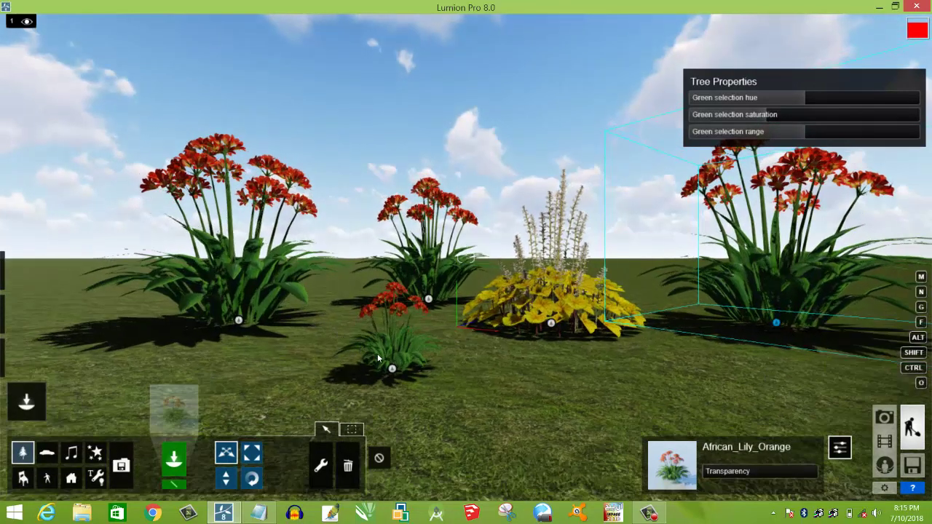
{"action": "left_click_drag", "start_coordinate": [107, 204], "coordinate": [829, 423], "text": "ctrl"}
{"action": "left_click_drag", "start_coordinate": [840, 431], "coordinate": [849, 433]}
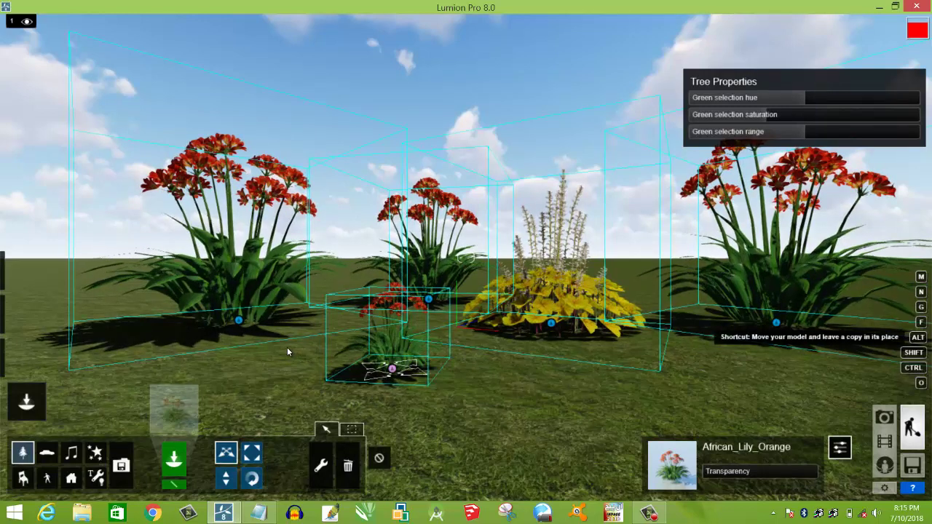
{"action": "key", "text": "s"}
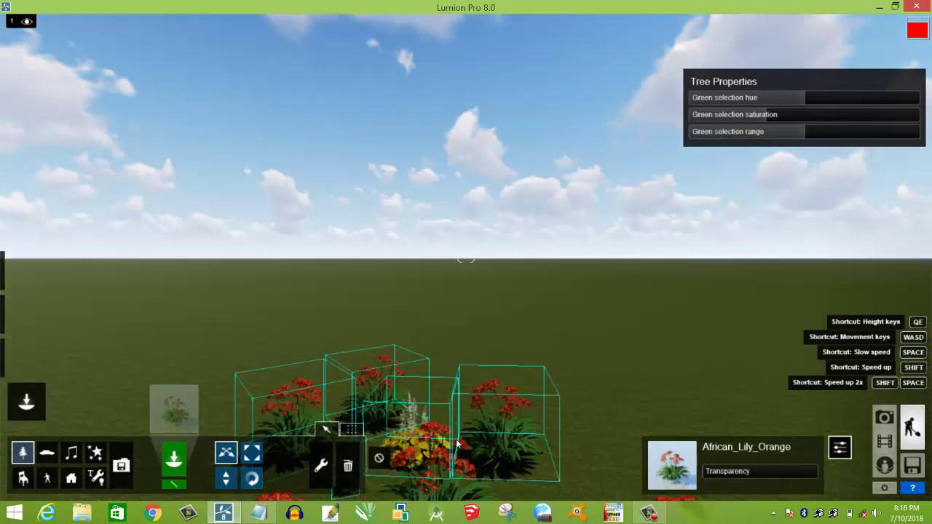
Examine the original and copied plant groups from farther back and from a different height
{"action": "key", "text": "q"}
{"action": "key", "text": "s"}
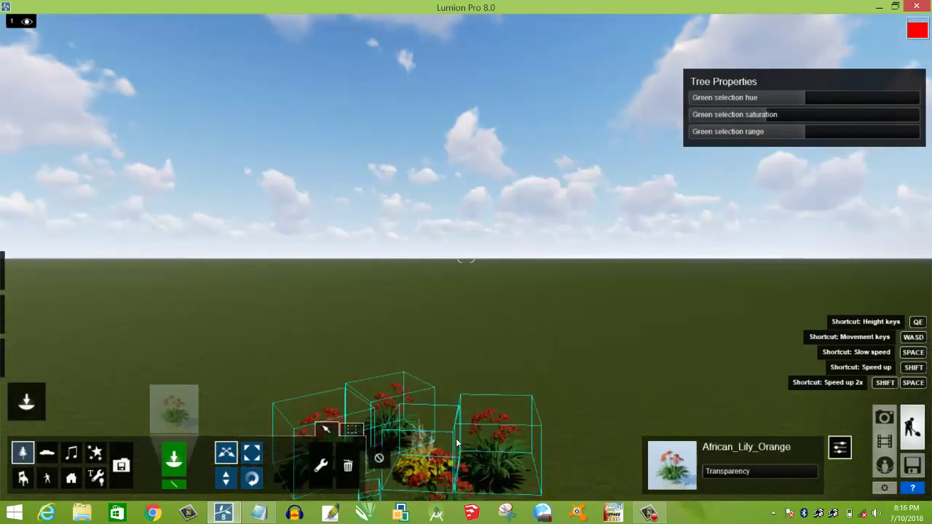
{"action": "key", "text": "s"}
{"action": "key", "text": "s"}
{"action": "key", "text": "s"}
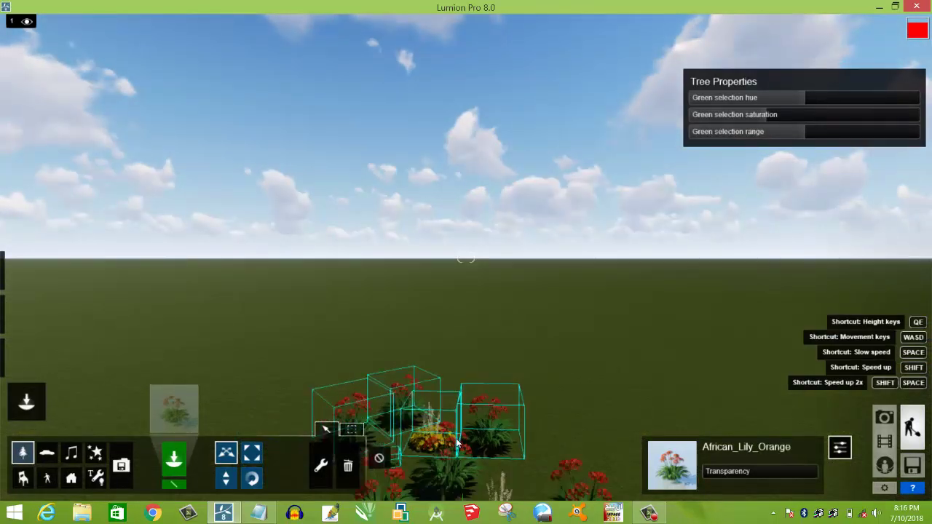
{"action": "key", "text": "s"}
{"action": "key", "text": "s"}
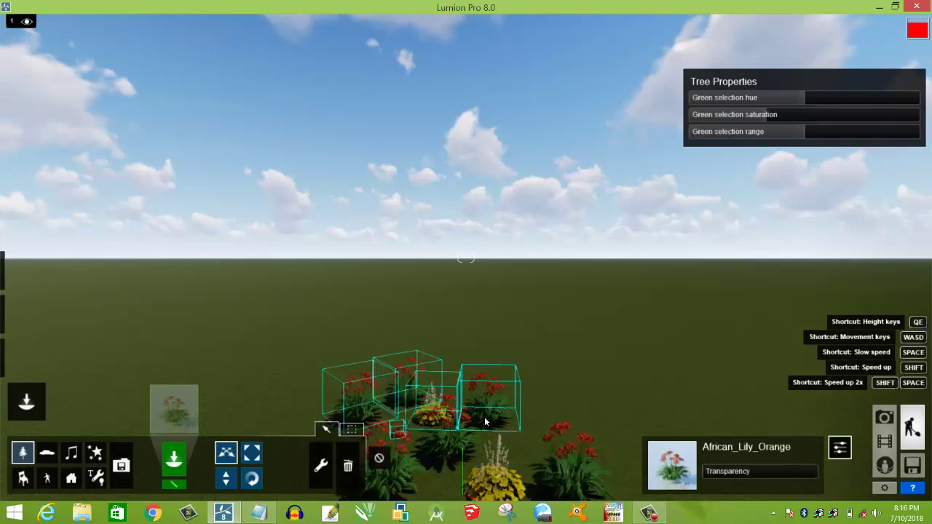
{"action": "key", "text": "s"}
{"action": "key", "text": "s"}
{"action": "key", "text": "s"}
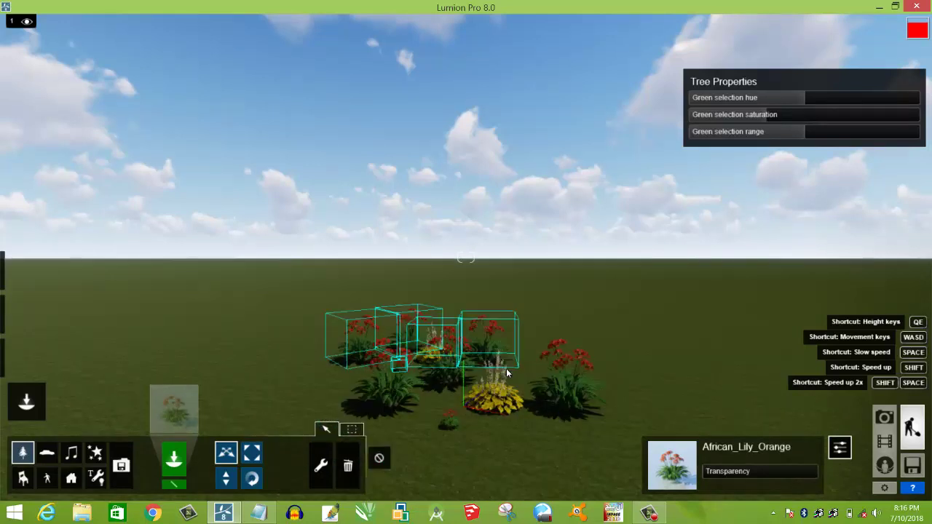
{"action": "key", "text": "q"}
{"action": "key", "text": "q"}
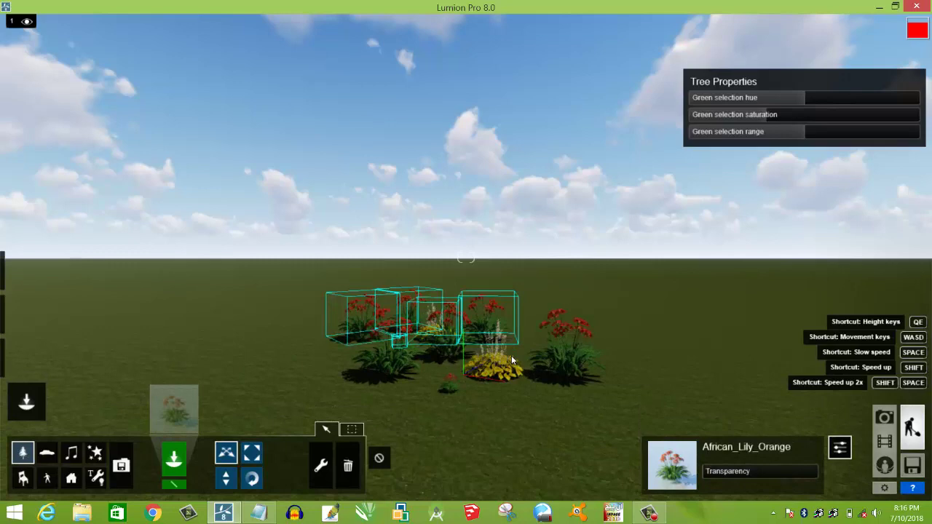
Examine the original plants and the selected copies behind them from closer up
{"action": "key", "text": "w"}
{"action": "key", "text": "w"}
{"action": "key", "text": "w"}
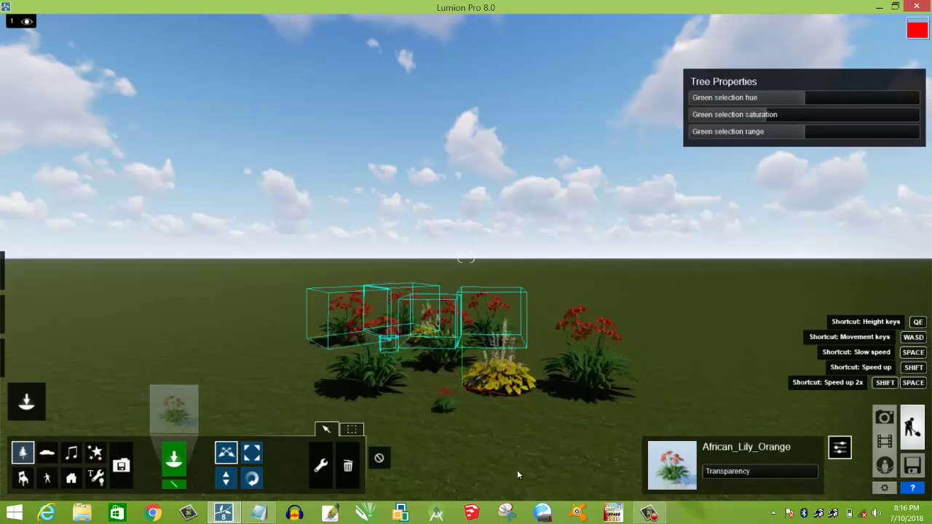
{"action": "key", "text": "w"}
{"action": "key", "text": "w"}
{"action": "key", "text": "w"}
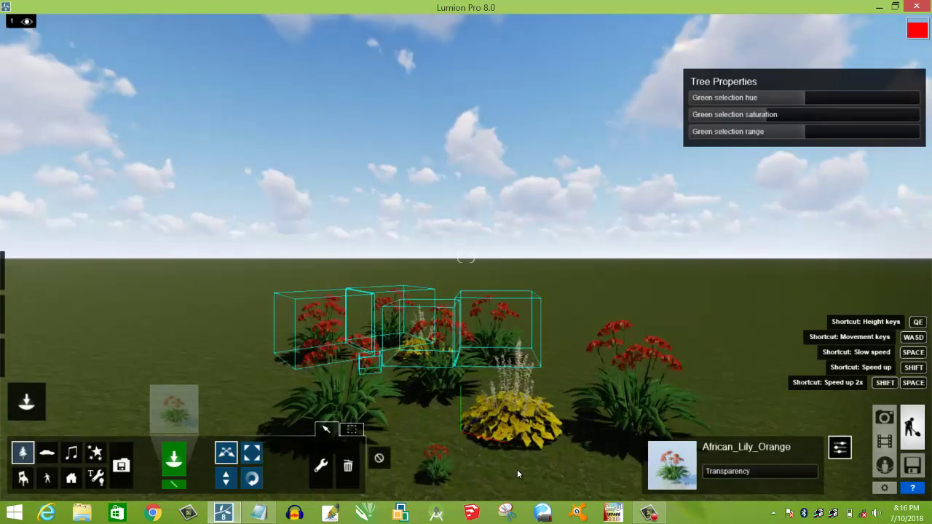
{"action": "key", "text": "w"}
{"action": "key", "text": "w"}
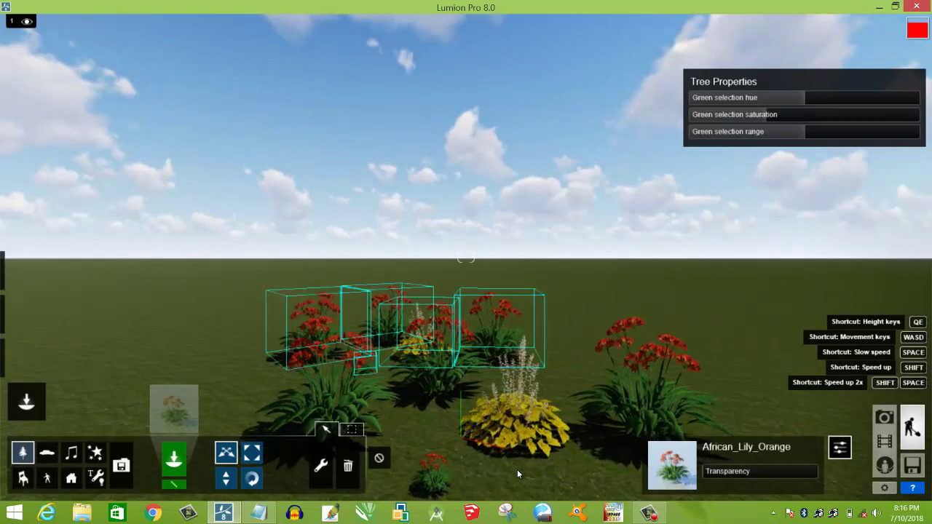
Inspect both plant groups from a low viewpoint near ground level
{"action": "key", "text": "q"}
{"action": "key", "text": "q"}
{"action": "key", "text": "q"}
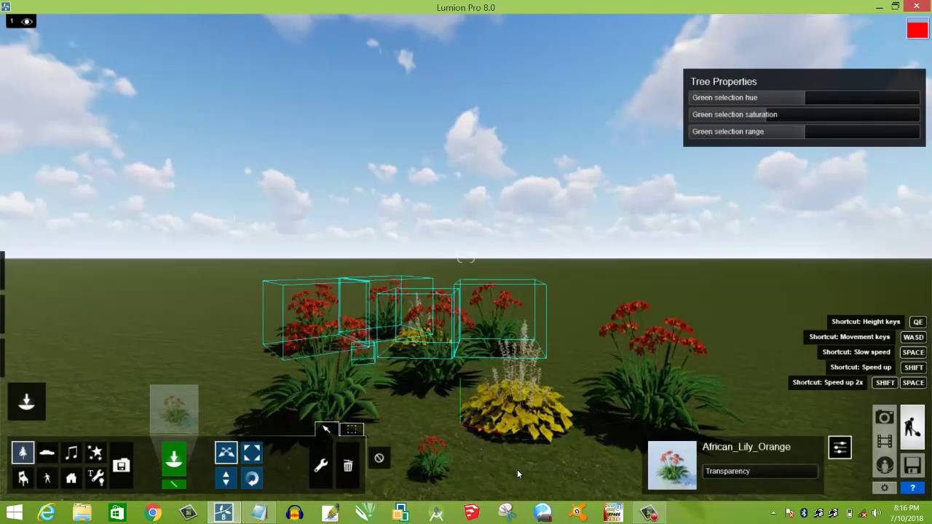
{"action": "key", "text": "q"}
{"action": "key", "text": "q"}
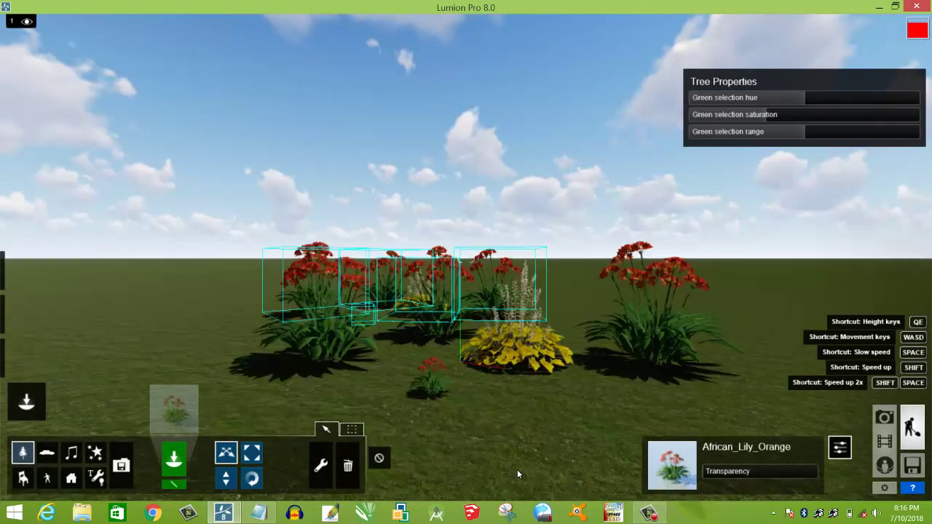
{"action": "key", "text": "q"}
{"action": "key", "text": "q"}
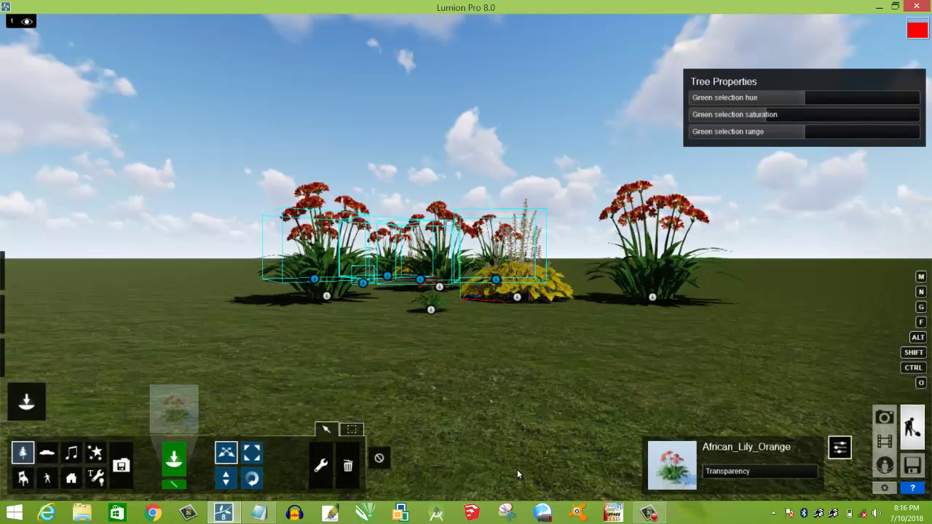
{"action": "key", "text": "q"}
{"action": "key", "text": "q"}
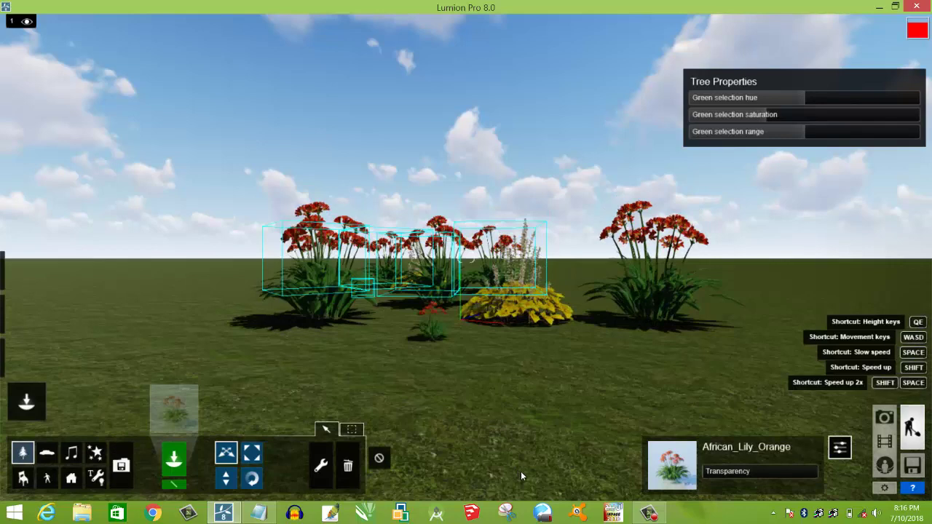
View the original and copied plants from a higher viewpoint, then from slightly farther back
{"action": "key", "text": "w"}
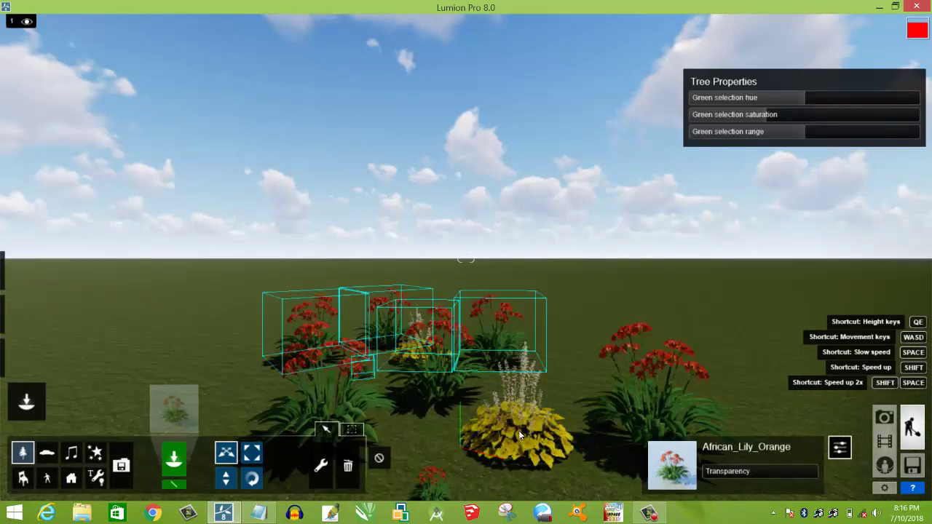
{"action": "key", "text": "q"}
{"action": "key", "text": "q"}
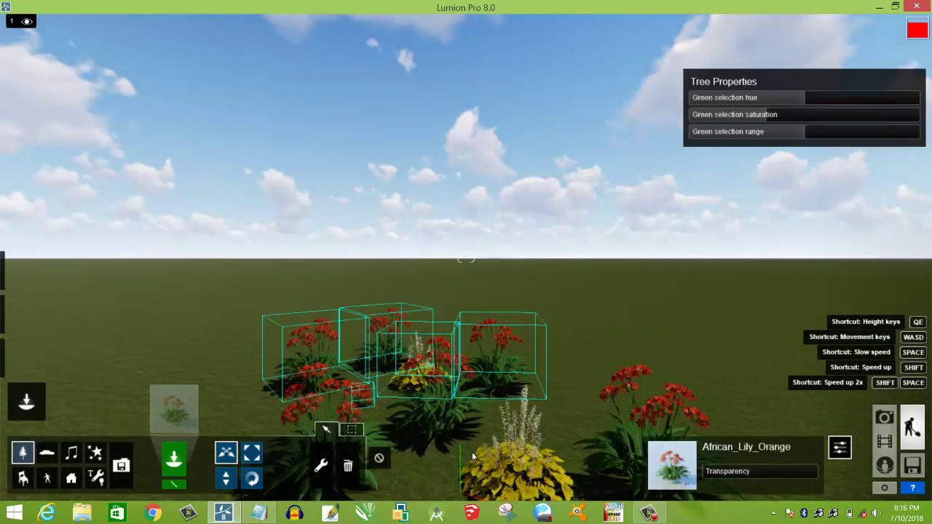
{"action": "key", "text": "s"}
{"action": "key", "text": "s"}
{"action": "key", "text": "s"}
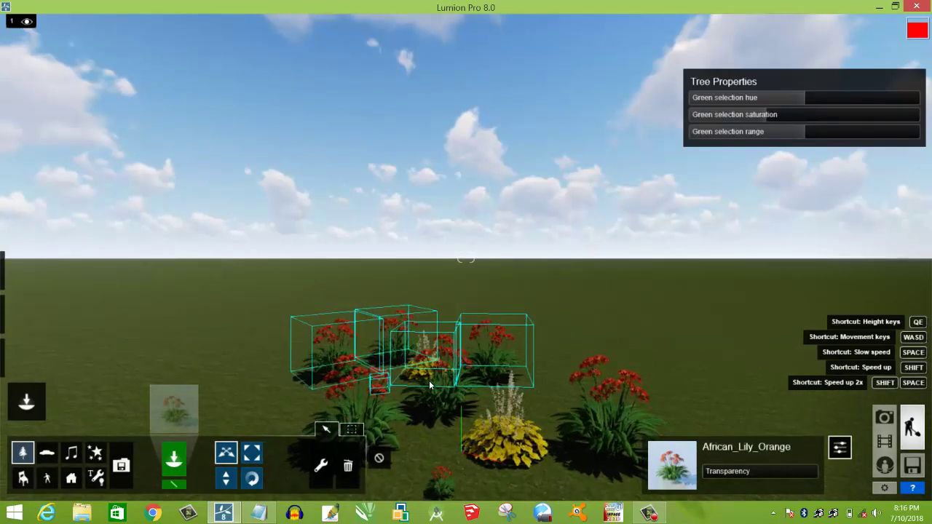
{"action": "right_click_drag", "start_coordinate": [438, 389], "coordinate": [438, 390]}
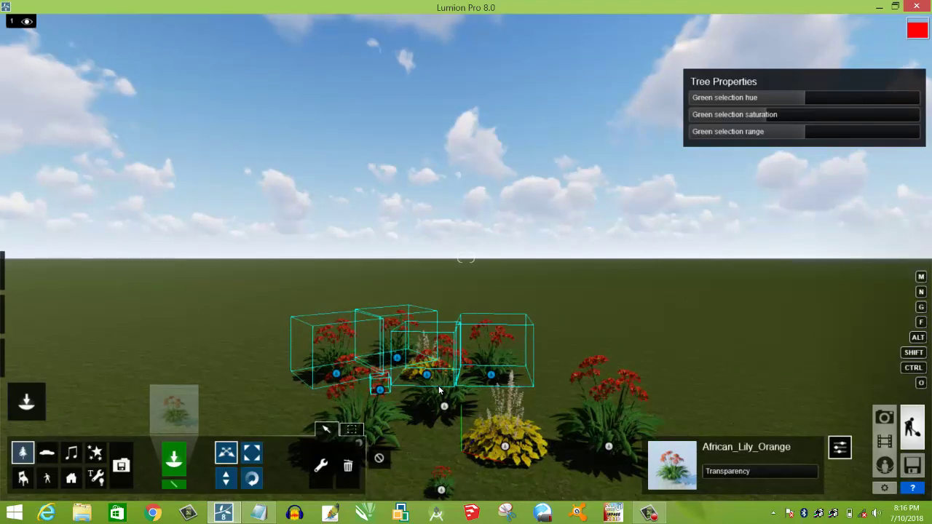